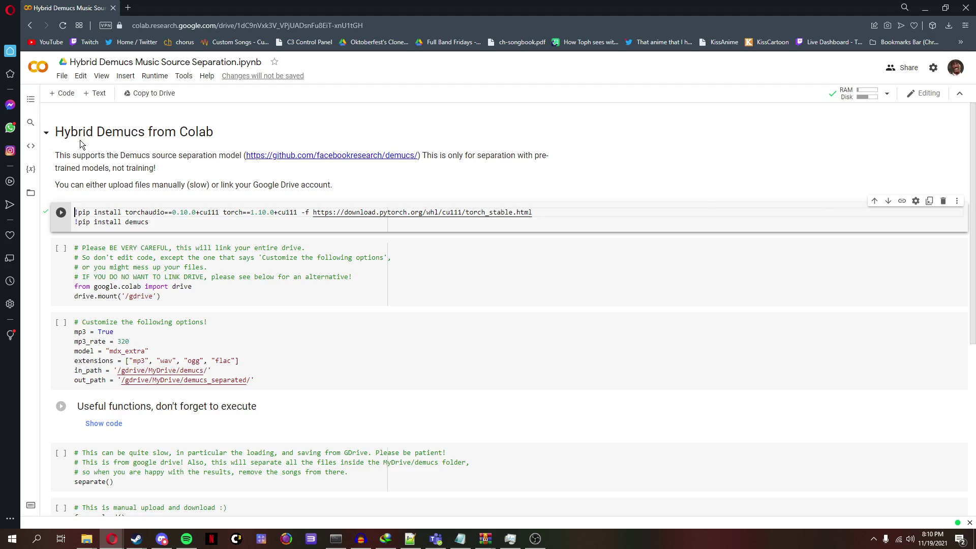
Step: Run the torch/torchaudio/Demucs pip install cell past the authorship warning
left_click(62, 213)
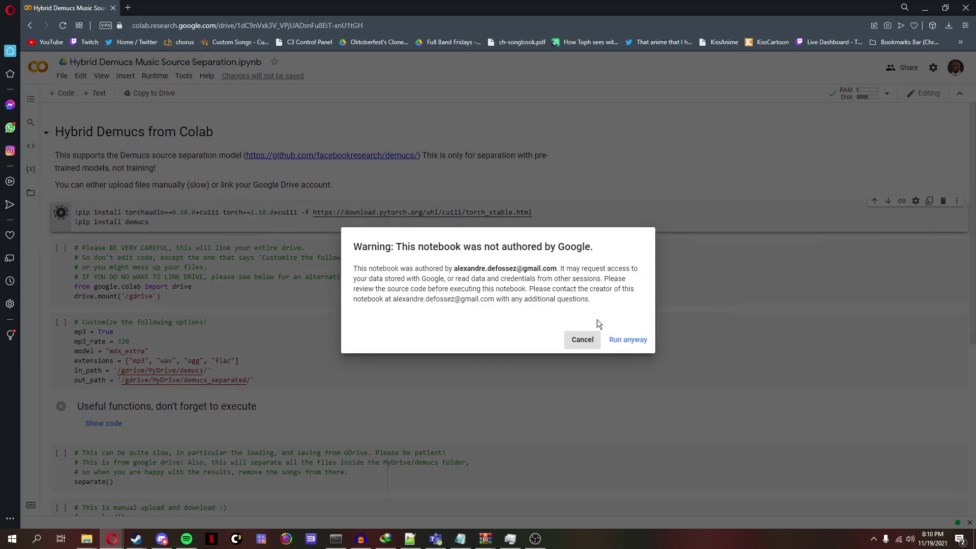
left_click(628, 339)
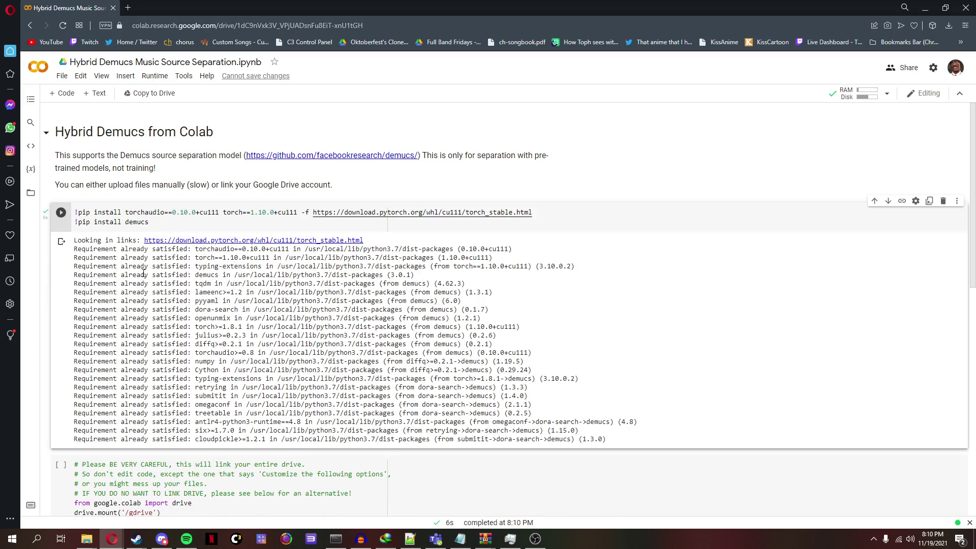
scroll(101, 192, "down", 1)
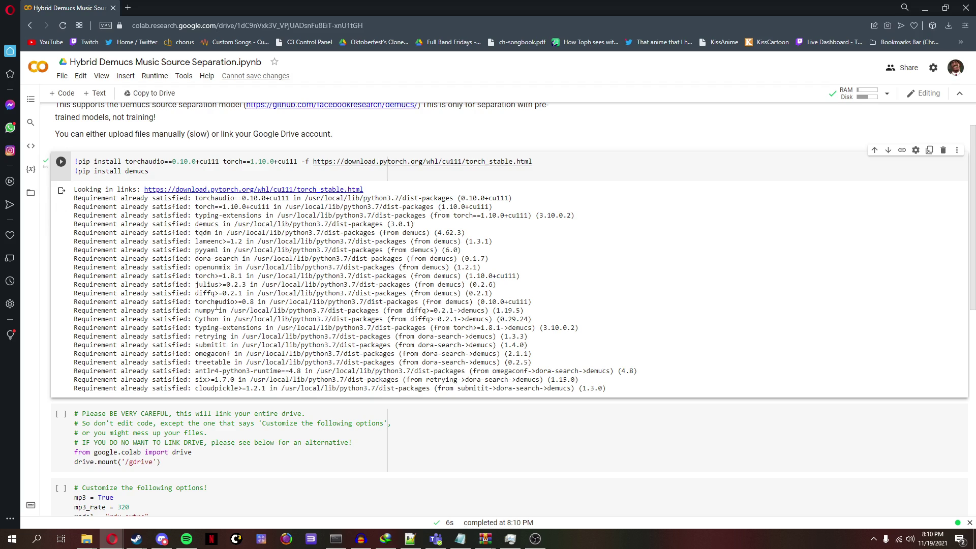
scroll(217, 305, "down", 2)
scroll(218, 301, "down", 1)
scroll(218, 290, "up", 4)
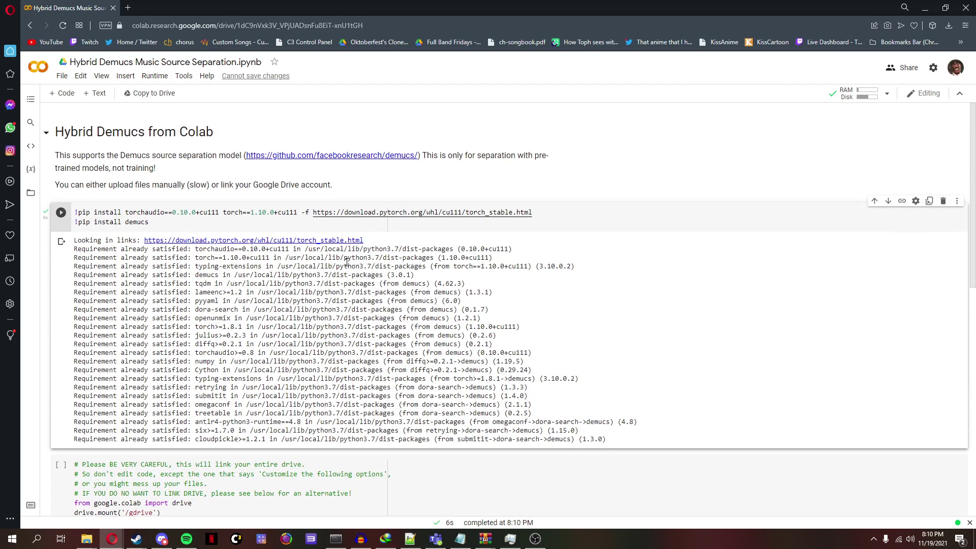
scroll(380, 293, "down", 2)
scroll(205, 261, "down", 2)
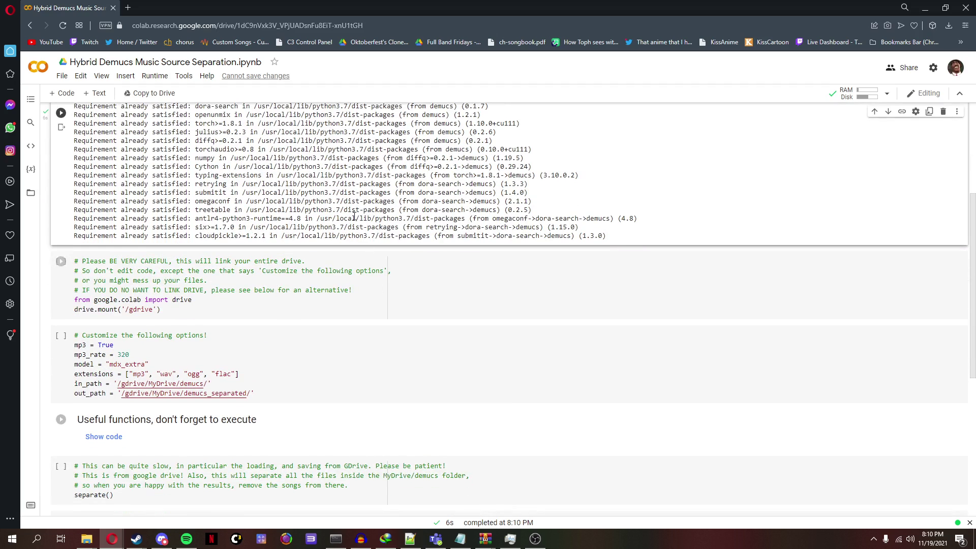
Step: Change mp3 to False, run the mdx_extra options cell, then reveal and run the helper-functions cell
mouse_move(140, 335)
double_click(121, 345)
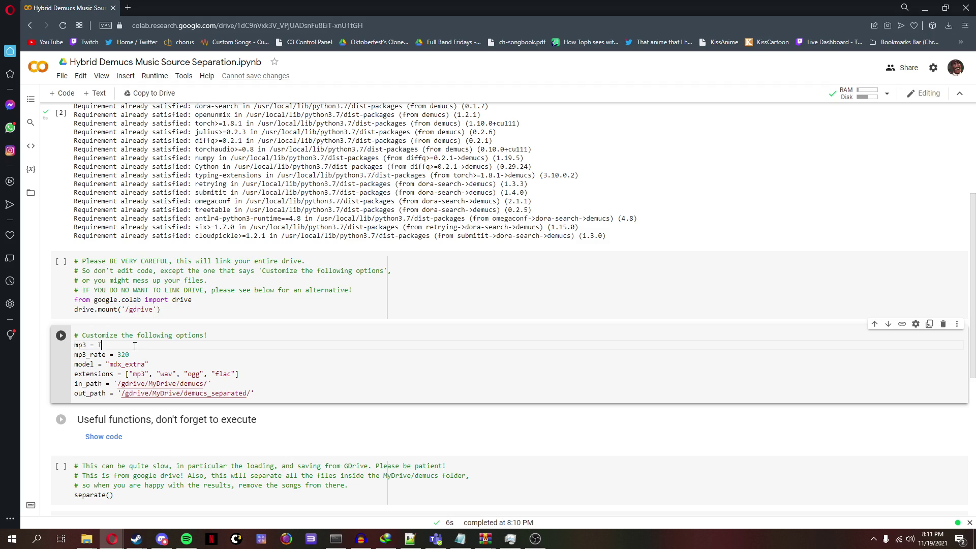
type("False")
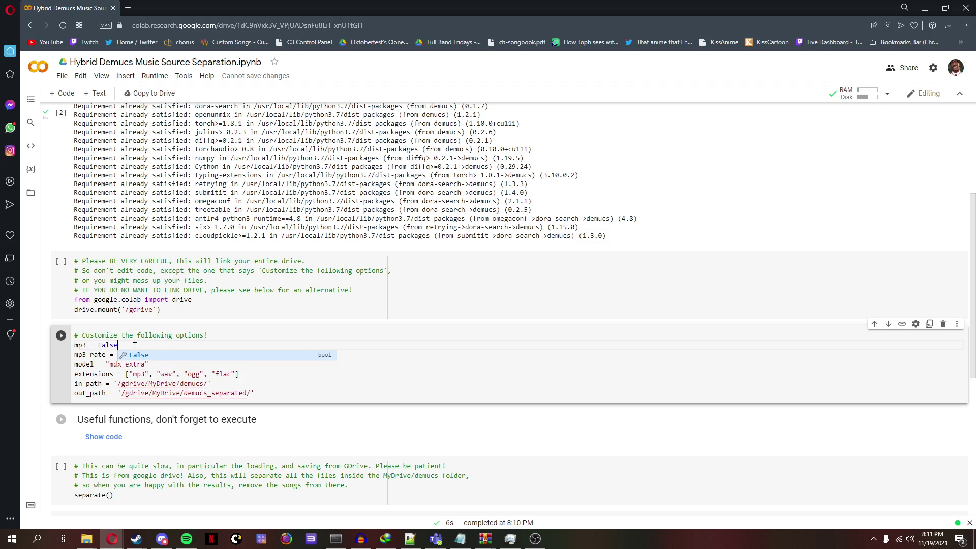
left_click(145, 356)
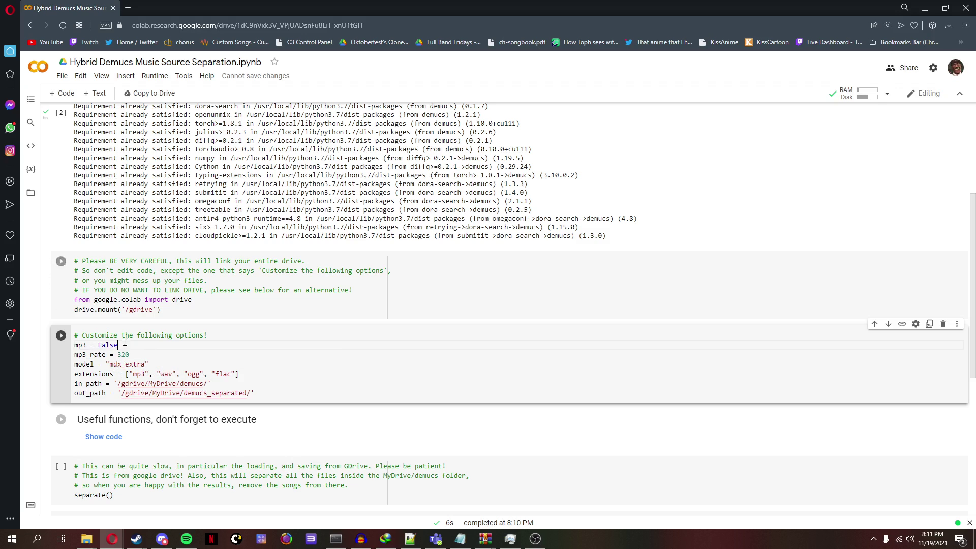
left_click(62, 337)
scroll(133, 283, "down", 2)
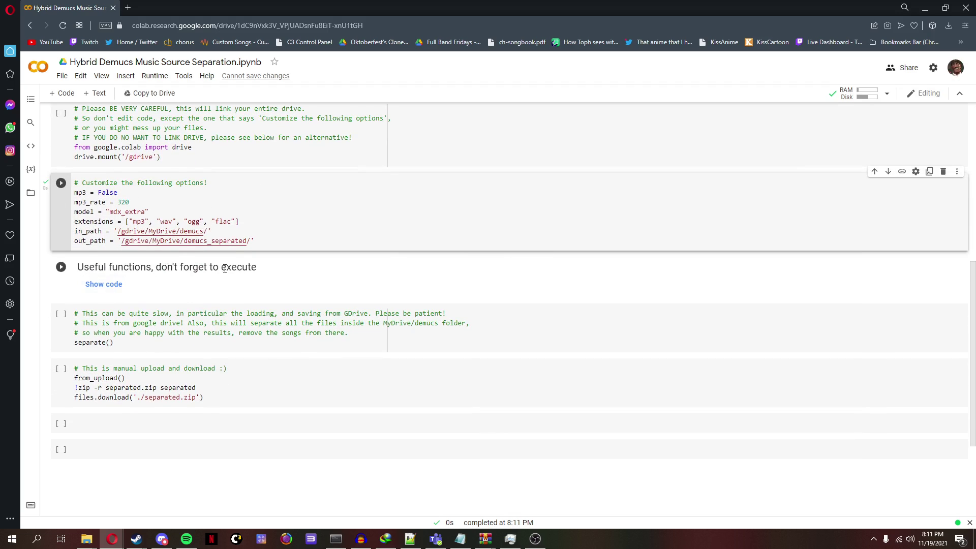
left_click(90, 284)
scroll(68, 149, "down", 1)
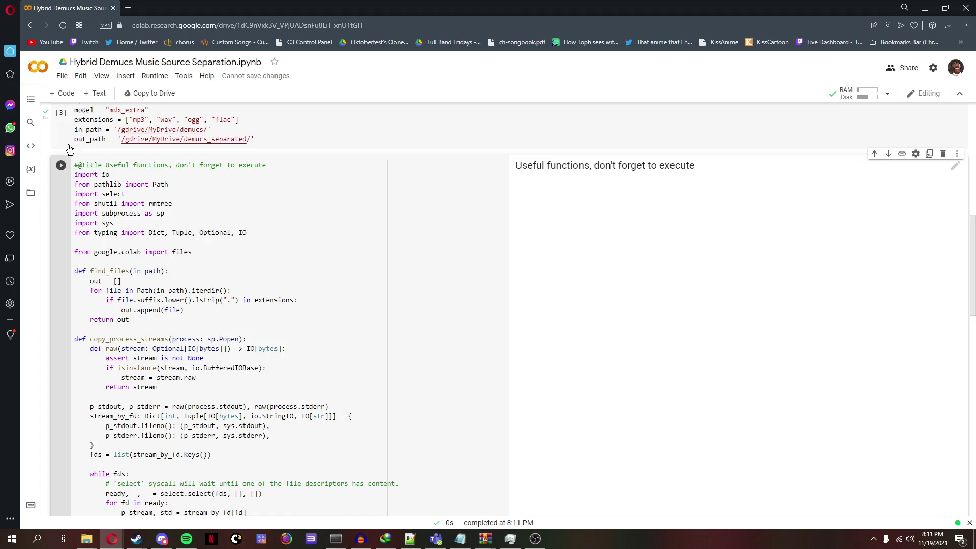
scroll(283, 303, "down", 3)
scroll(229, 275, "down", 2)
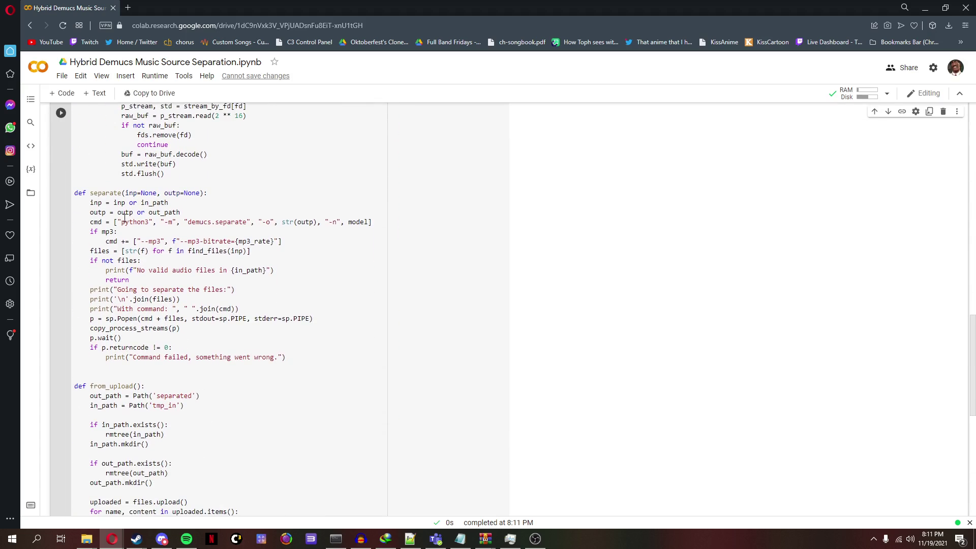
scroll(200, 253, "down", 1)
scroll(199, 253, "down", 2)
scroll(199, 253, "up", 5)
scroll(153, 228, "up", 3)
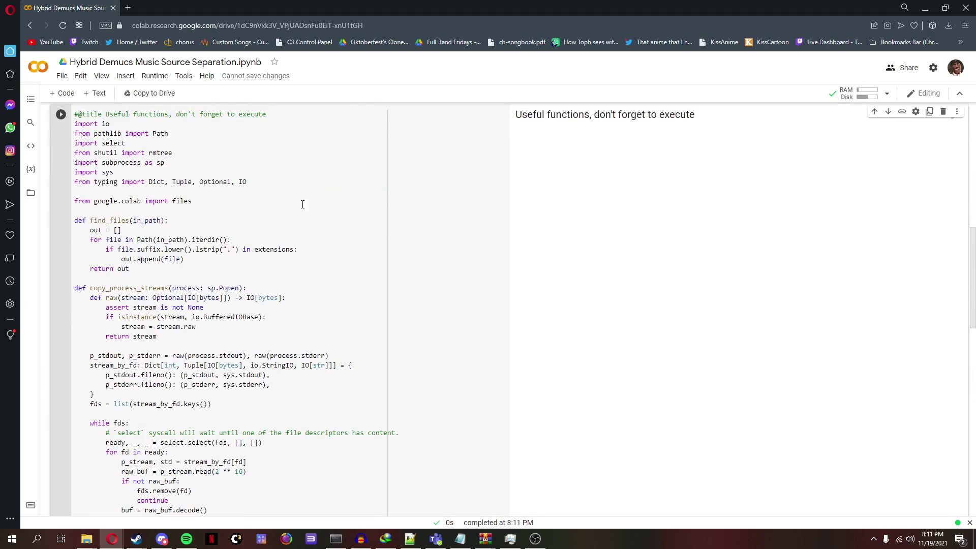
scroll(103, 218, "up", 2)
left_click(60, 243)
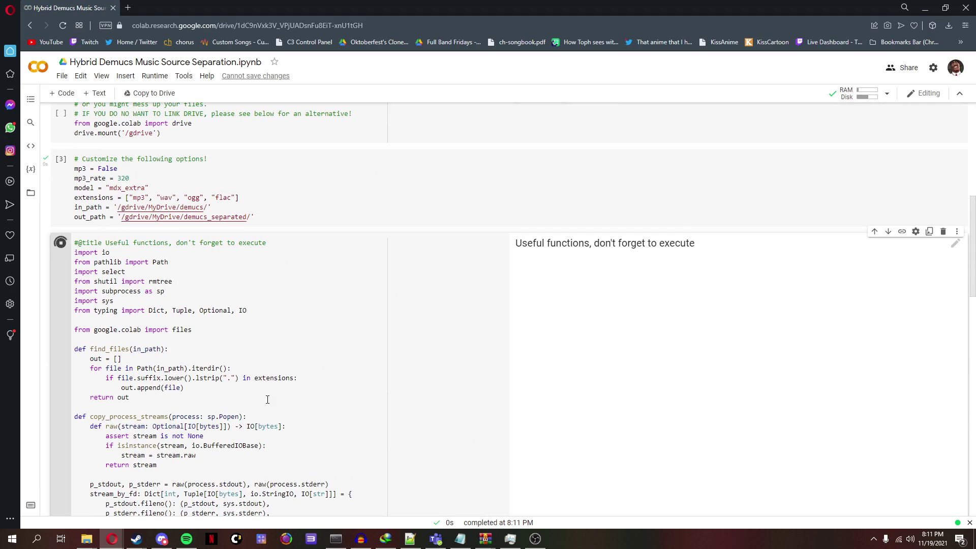
scroll(291, 314, "down", 3)
scroll(252, 282, "down", 2)
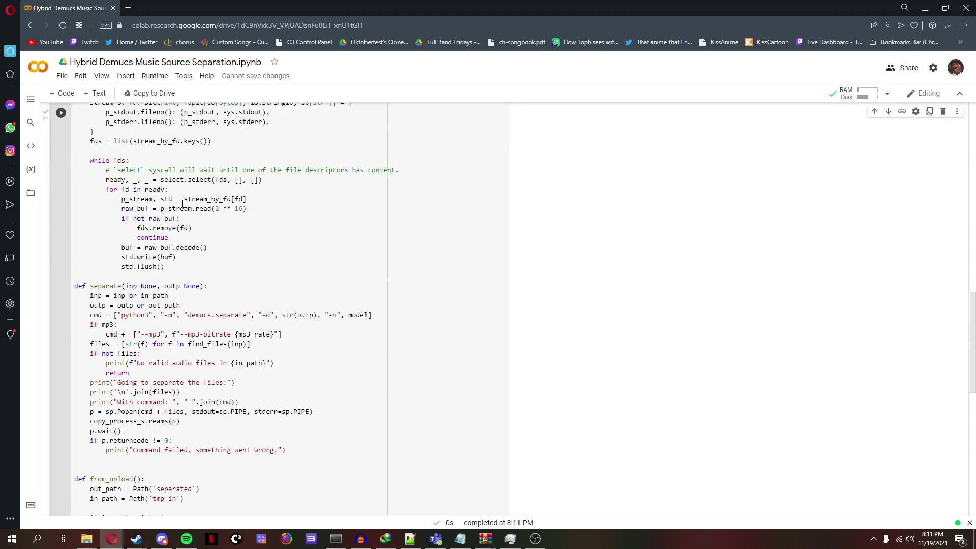
scroll(221, 244, "down", 2)
scroll(182, 204, "down", 3)
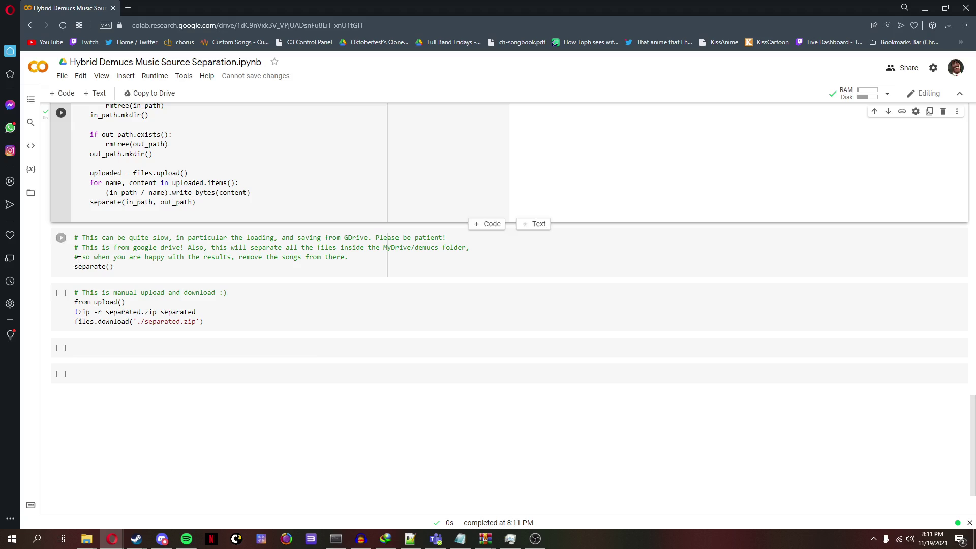
Step: Upload Fleetwood Mac - The Chain.flac through the manual upload cell
left_click(62, 295)
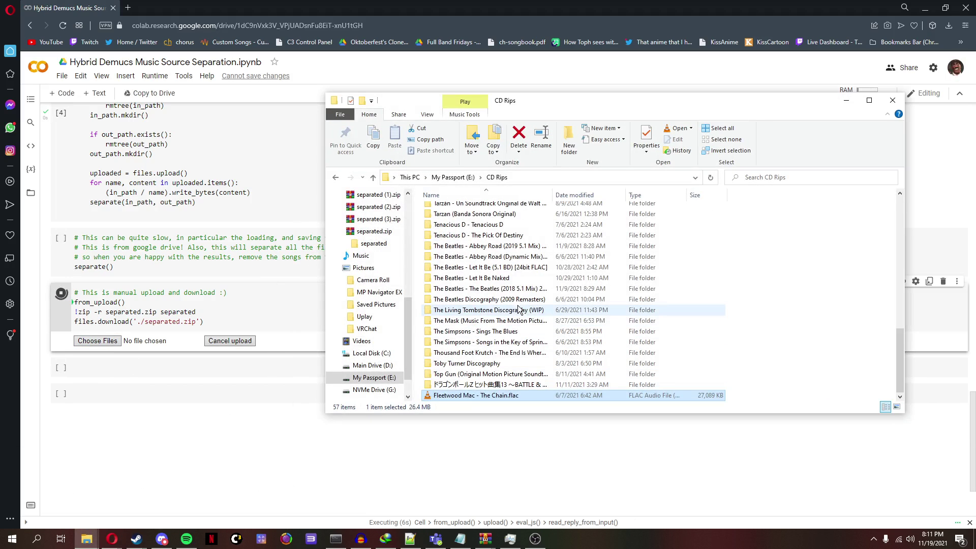
left_click_drag(475, 397, 117, 344)
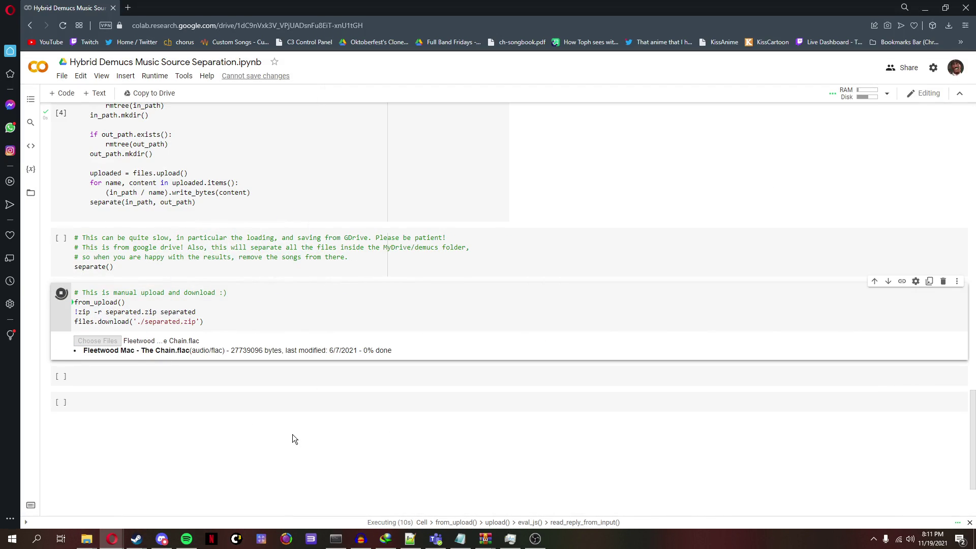
scroll(406, 281, "down", 1)
scroll(410, 303, "up", 1)
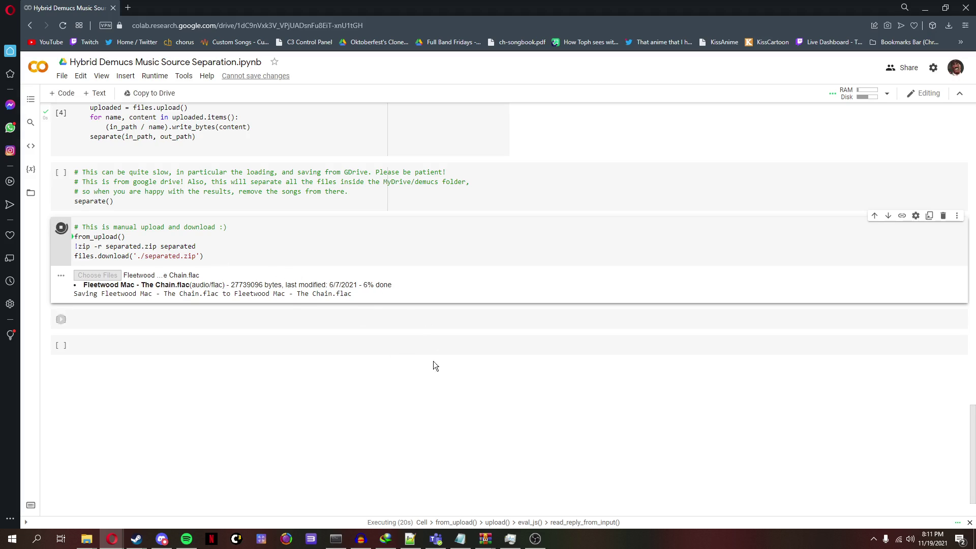
Step: Pause the OBS recording during separation, resume it afterward, and return to the browser
left_click(536, 539)
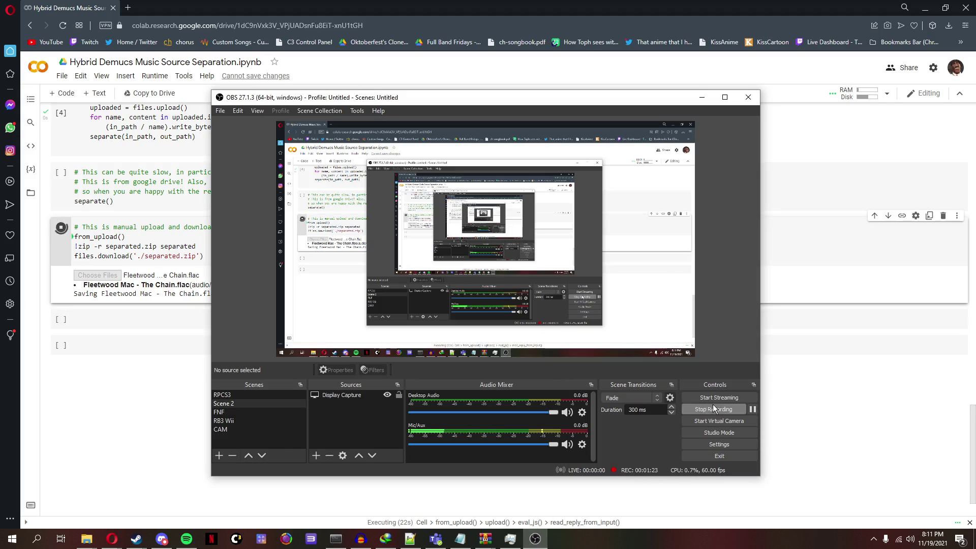
left_click(751, 410)
left_click(828, 34)
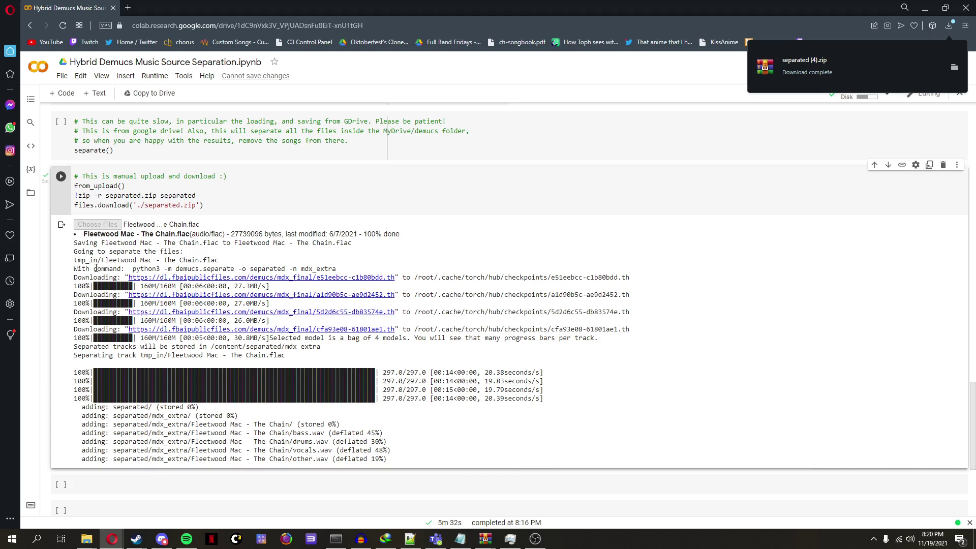
Step: Select and review the separation log listing the zipped bass, drums, vocals and other stems
mouse_move(74, 243)
left_mouse_down()
mouse_move(424, 453)
mouse_move(481, 418)
left_mouse_up()
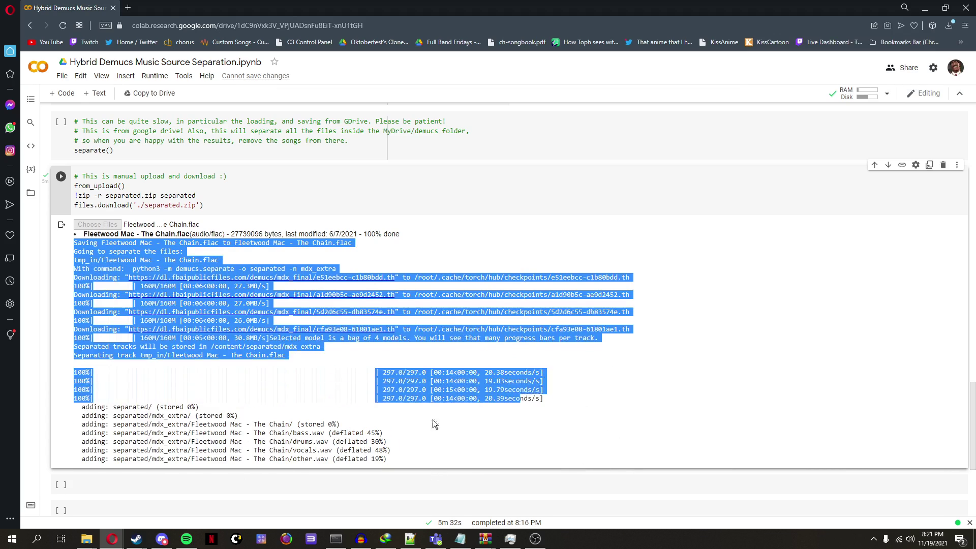
left_click_drag(481, 417, 426, 436)
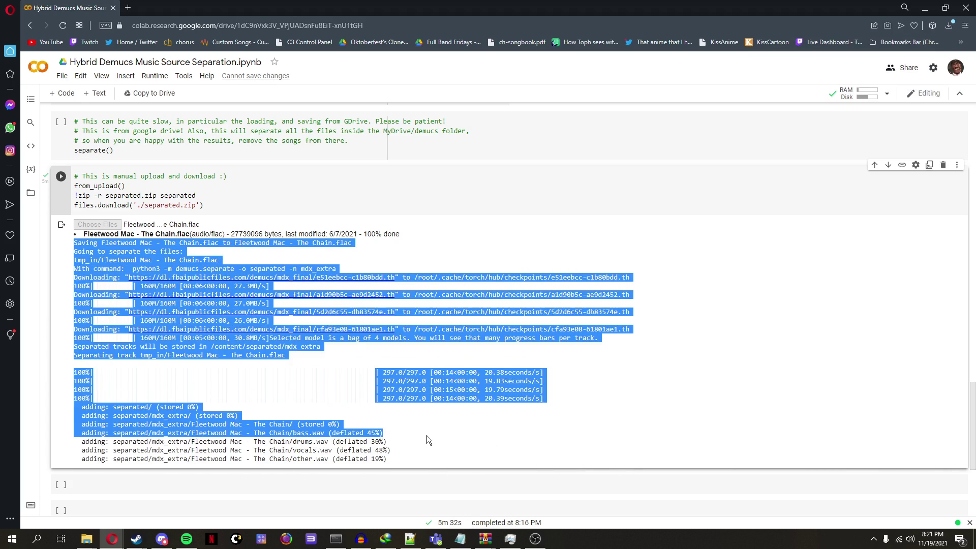
left_click(426, 435)
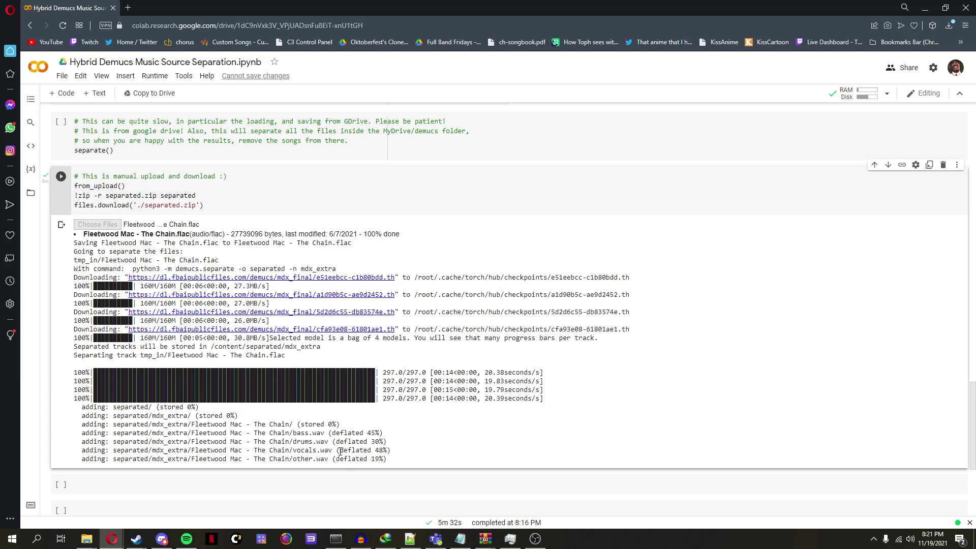
Step: Open the downloaded separated (4).zip archive in WinRAR
left_click(950, 25)
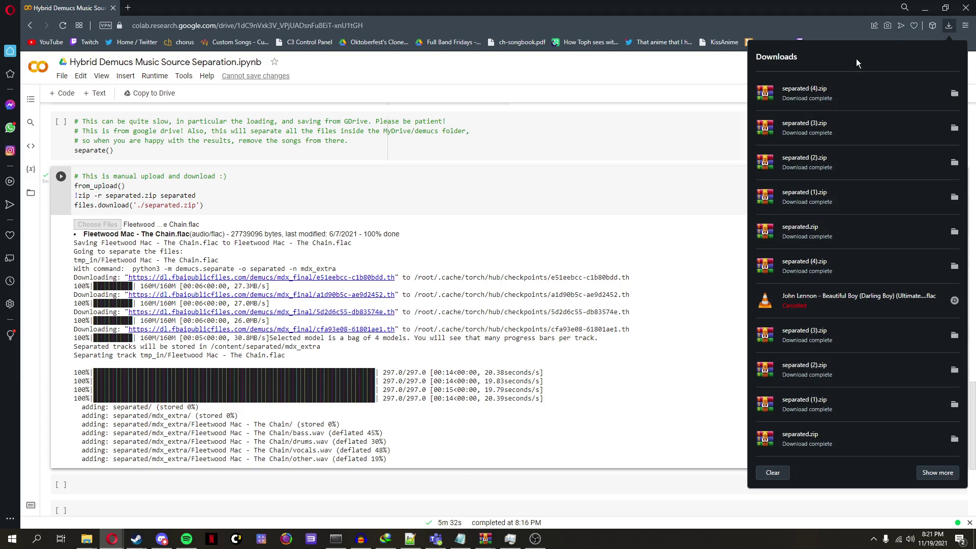
left_click(833, 85)
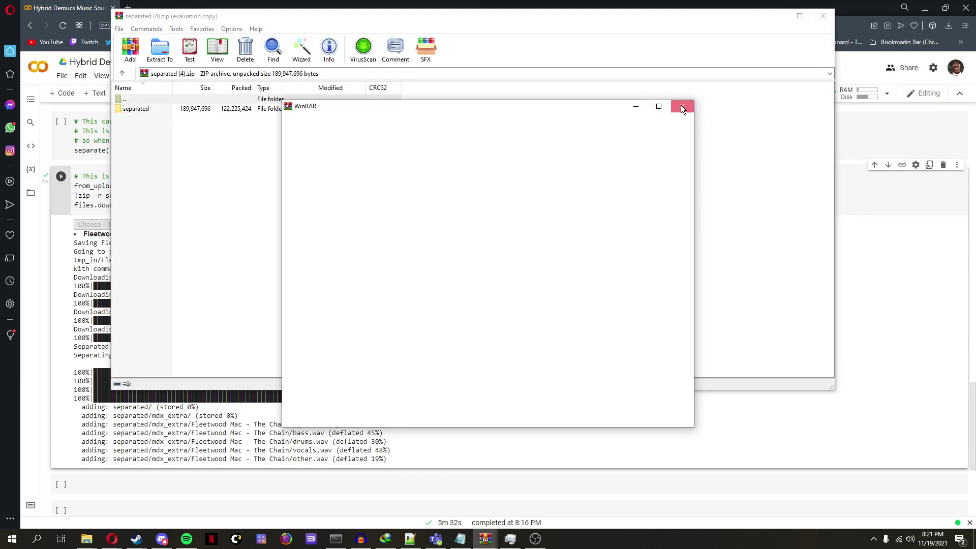
left_click(682, 109)
Step: Go into separated/mdx_extra/song folder and drag all four stem WAVs into Audacity
double_click(174, 110)
double_click(154, 109)
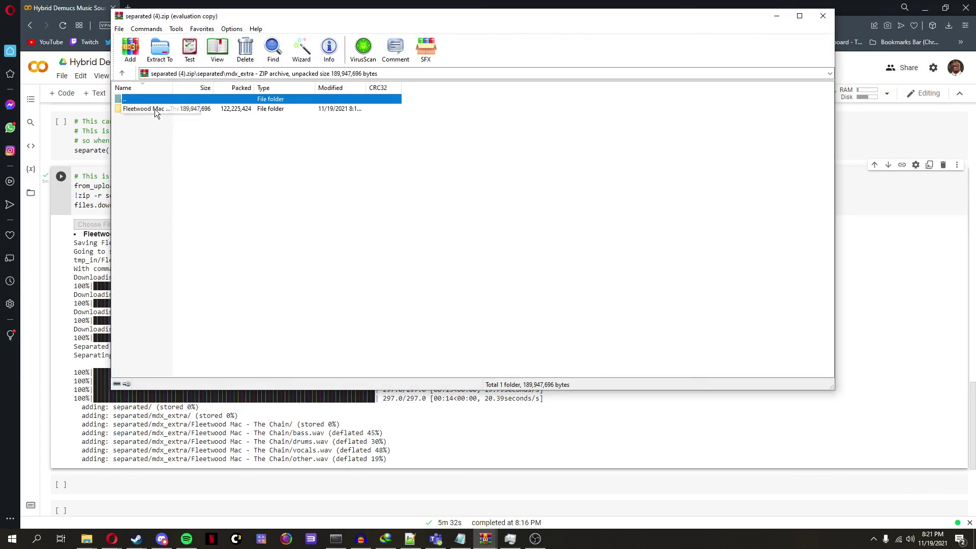
double_click(146, 112)
key("ctrl+a")
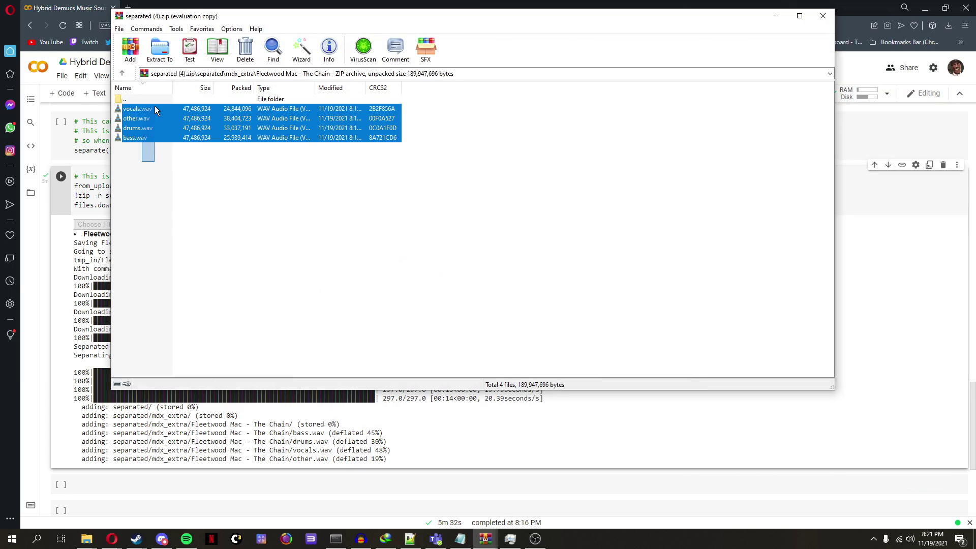
mouse_move(154, 109)
left_mouse_down()
mouse_move(361, 539)
mouse_move(382, 333)
left_mouse_up()
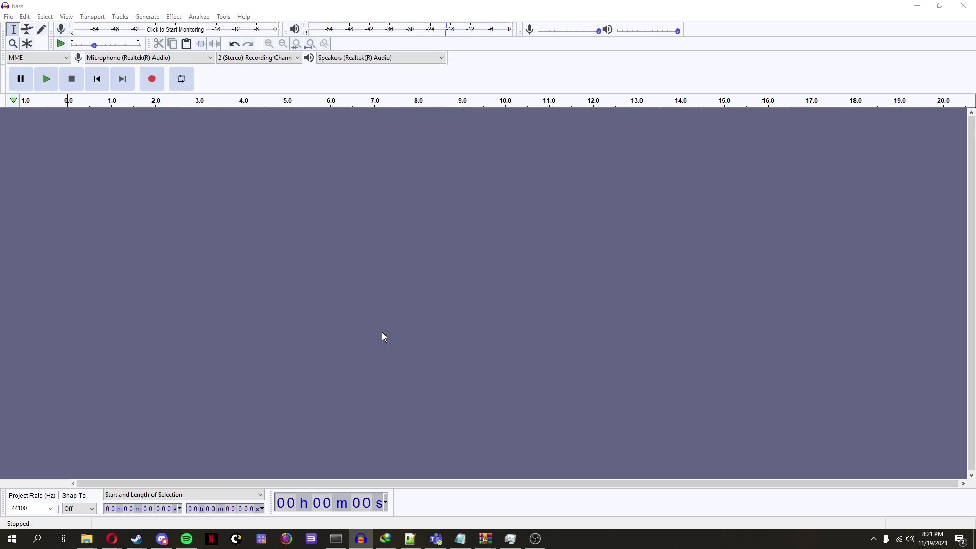
scroll(382, 332, "up", 5)
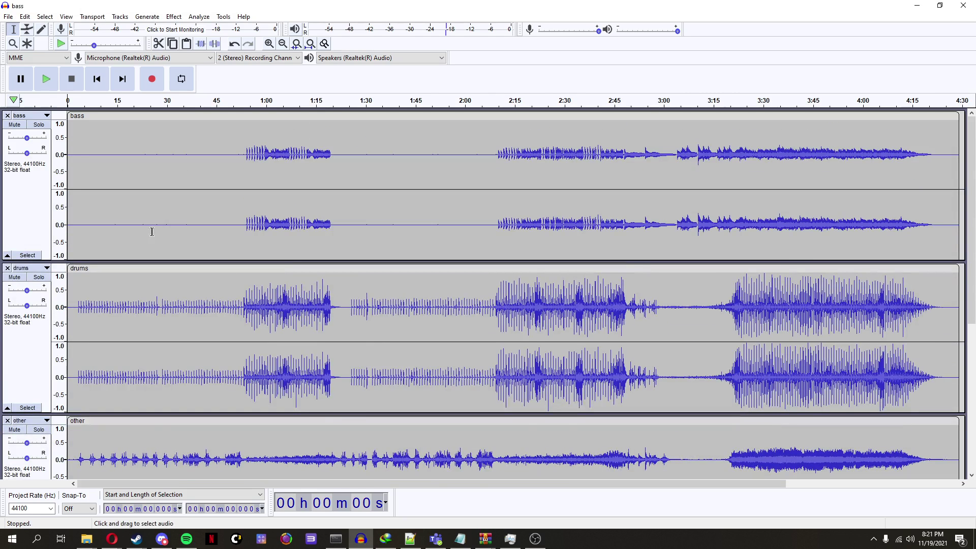
Step: Solo the bass stem and play it from about 0:53
left_click(38, 124)
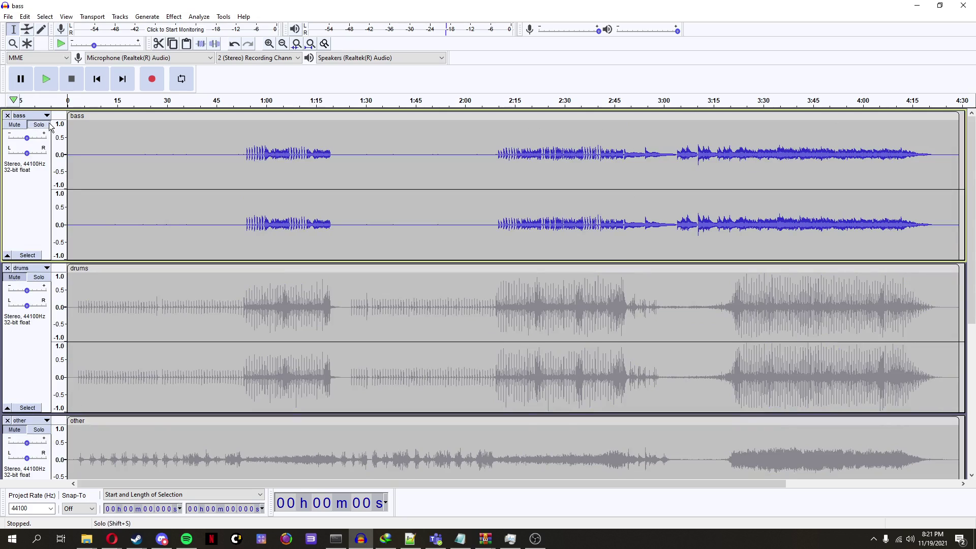
left_click(244, 147)
key("space")
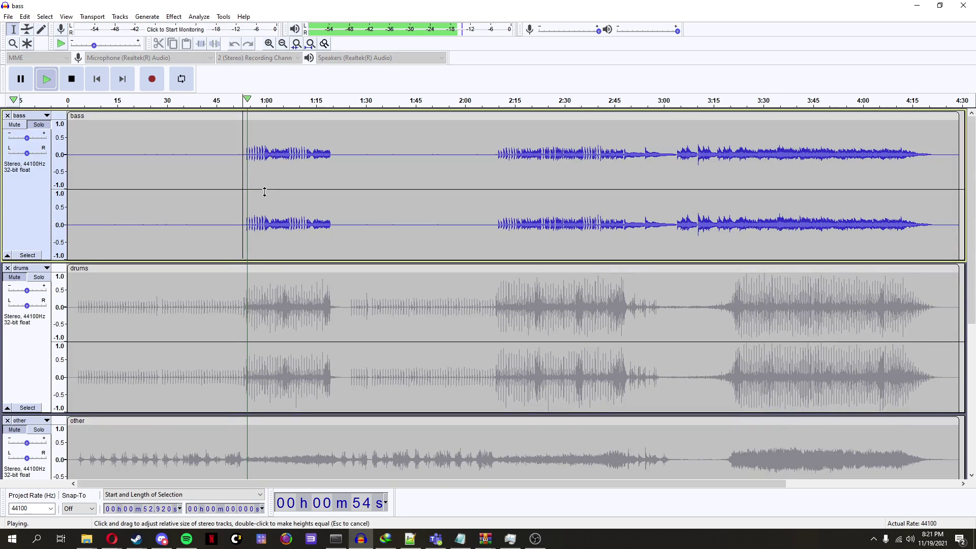
Step: Solo drums, other, then vocals in turn, then unsolo and stop playback
left_click(38, 278)
scroll(228, 275, "down", 5)
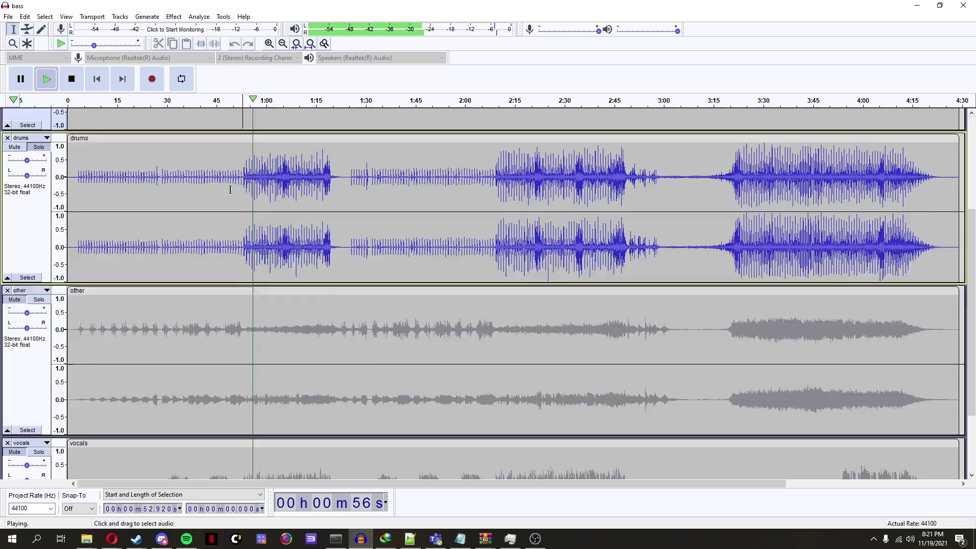
left_click(39, 268)
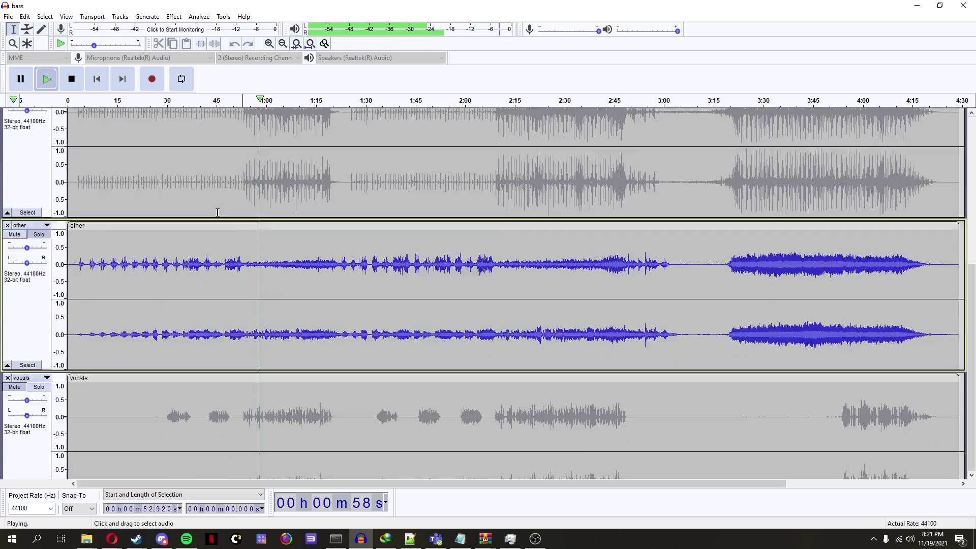
scroll(38, 267, "down", 3)
left_click(39, 321)
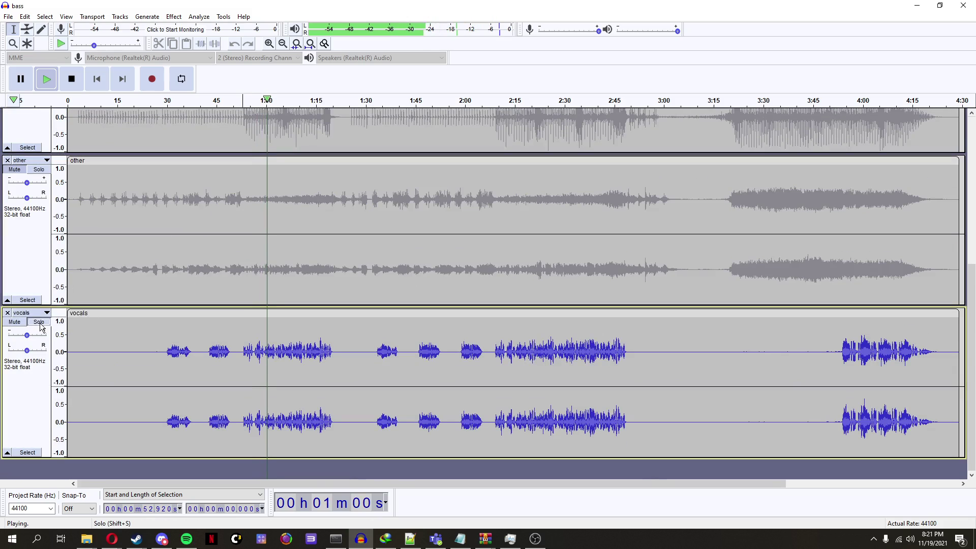
left_click(39, 322)
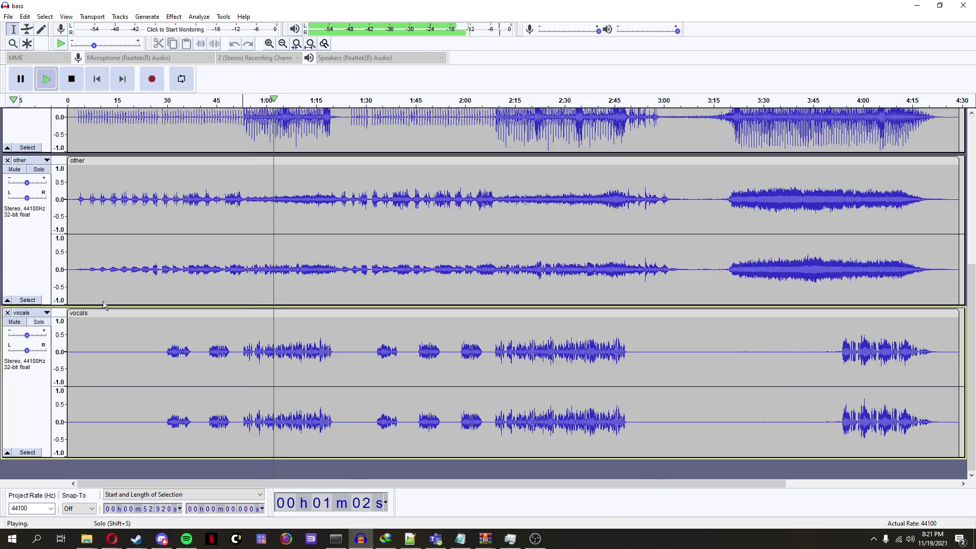
scroll(391, 295, "up", 3)
scroll(390, 294, "up", 1)
scroll(391, 295, "up", 3)
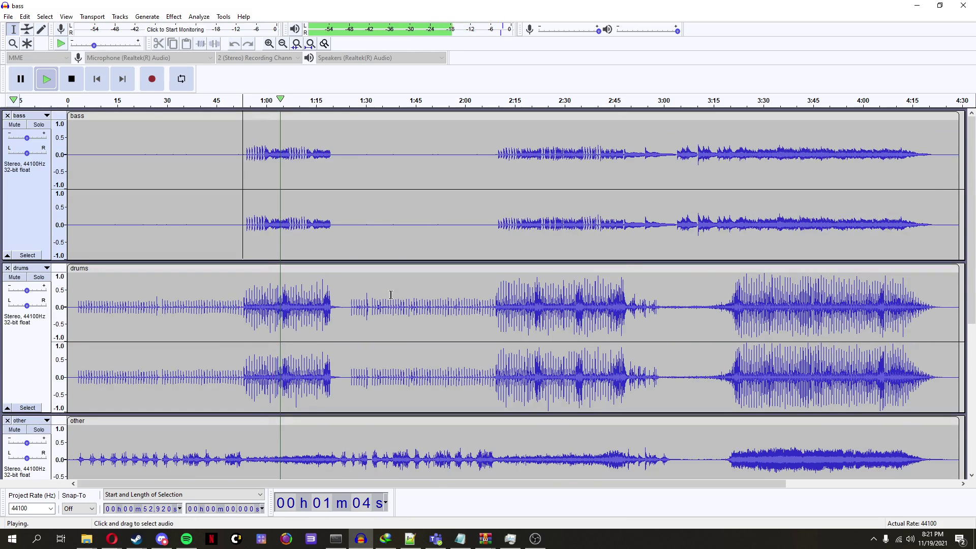
scroll(391, 294, "down", 5)
key("space")
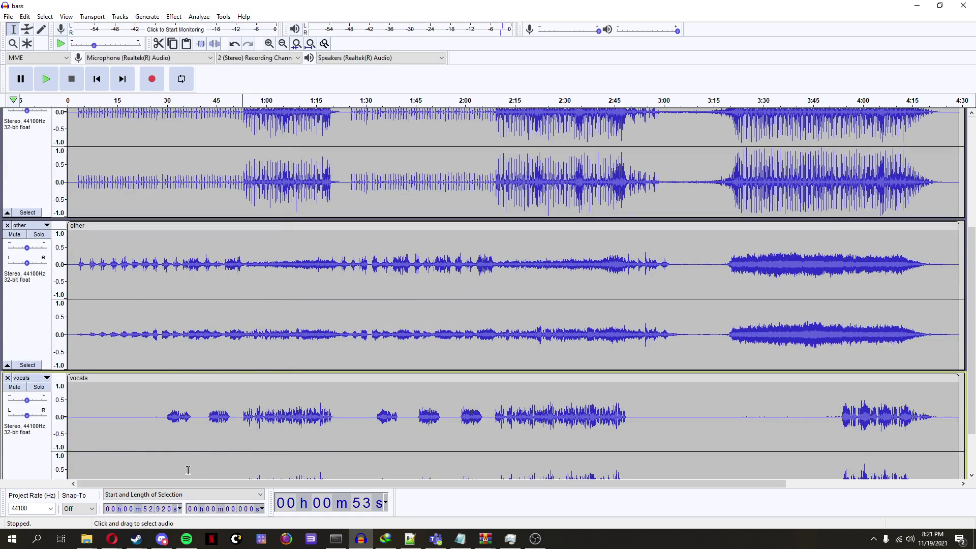
Step: Switch back to the Colab notebook window and scroll up to its title
left_click(114, 541)
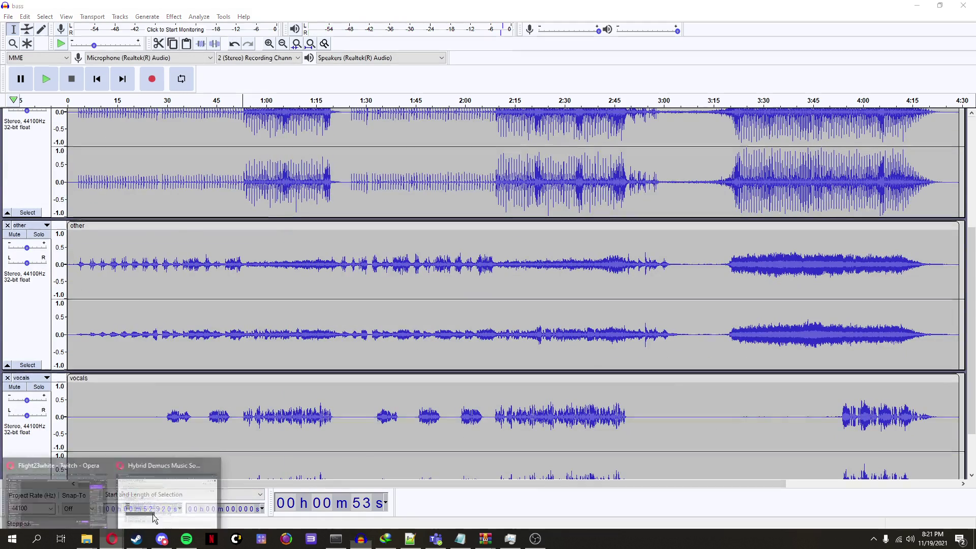
left_click(57, 488)
scroll(458, 313, "up", 3)
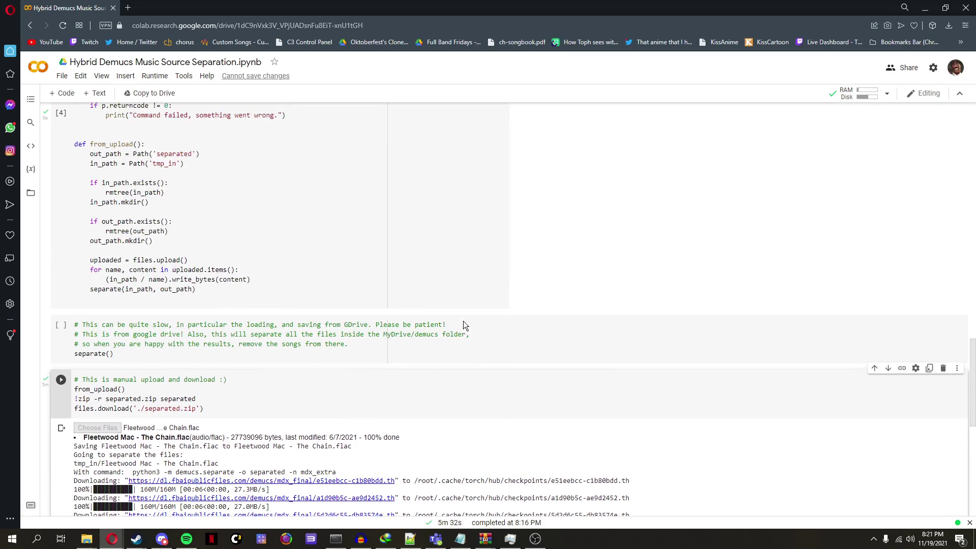
scroll(463, 321, "up", 1)
scroll(463, 290, "up", 3)
scroll(462, 247, "up", 1)
scroll(310, 256, "up", 3)
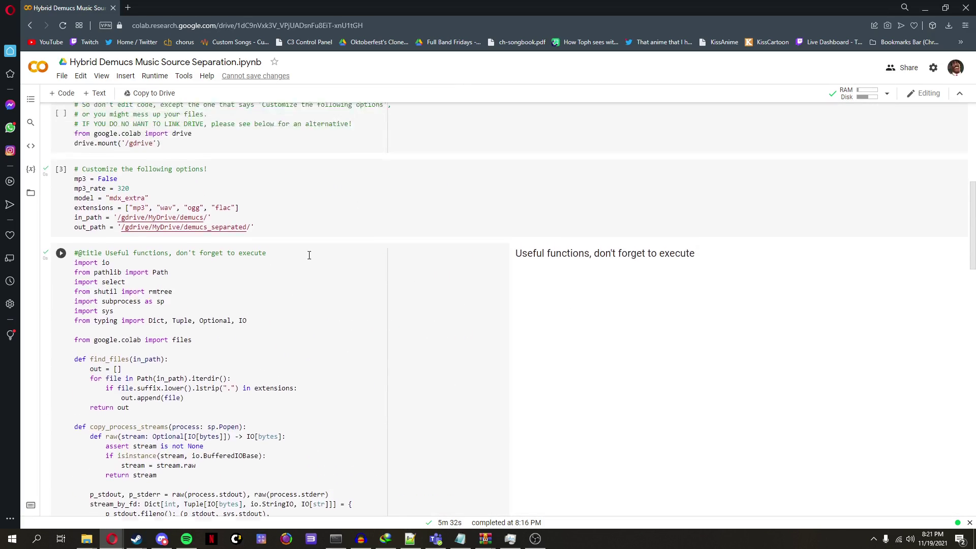
scroll(309, 256, "up", 2)
mouse_move(309, 199)
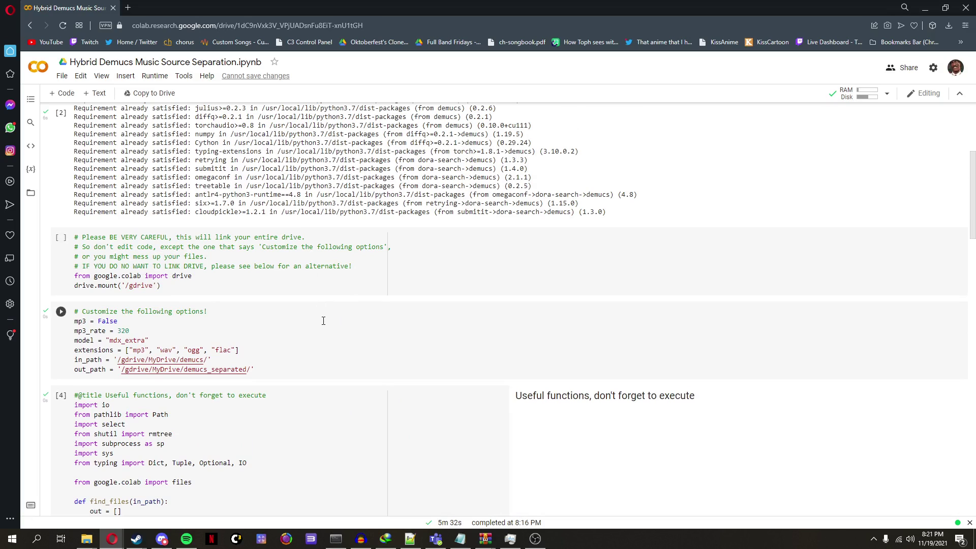
scroll(323, 321, "up", 3)
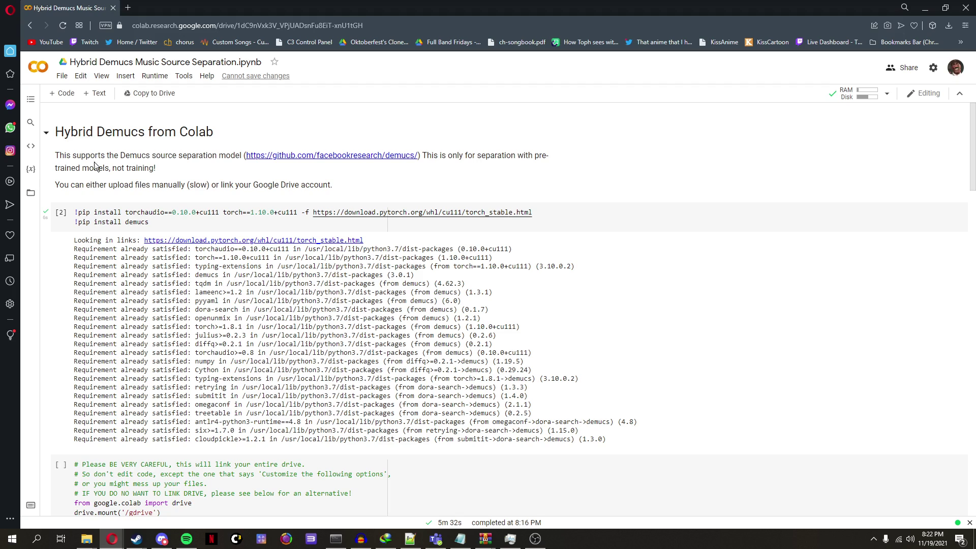
scroll(389, 314, "down", 2)
scroll(390, 315, "down", 5)
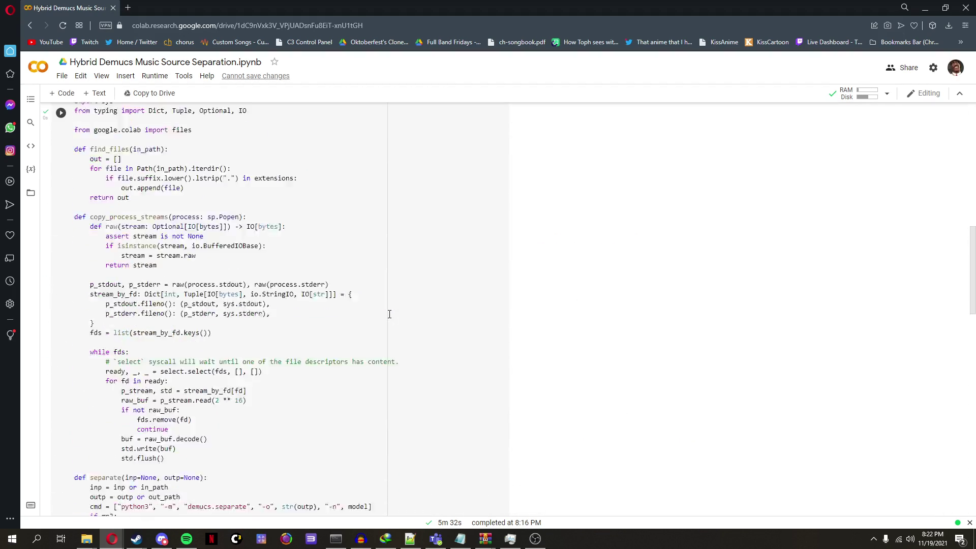
scroll(305, 313, "down", 5)
scroll(153, 306, "down", 5)
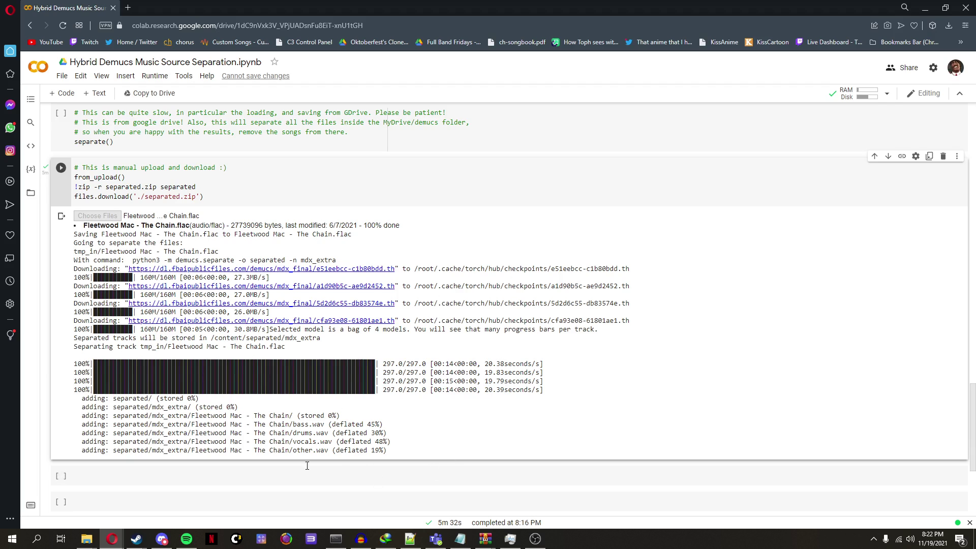
scroll(372, 359, "up", 5)
scroll(373, 308, "up", 5)
scroll(407, 356, "up", 5)
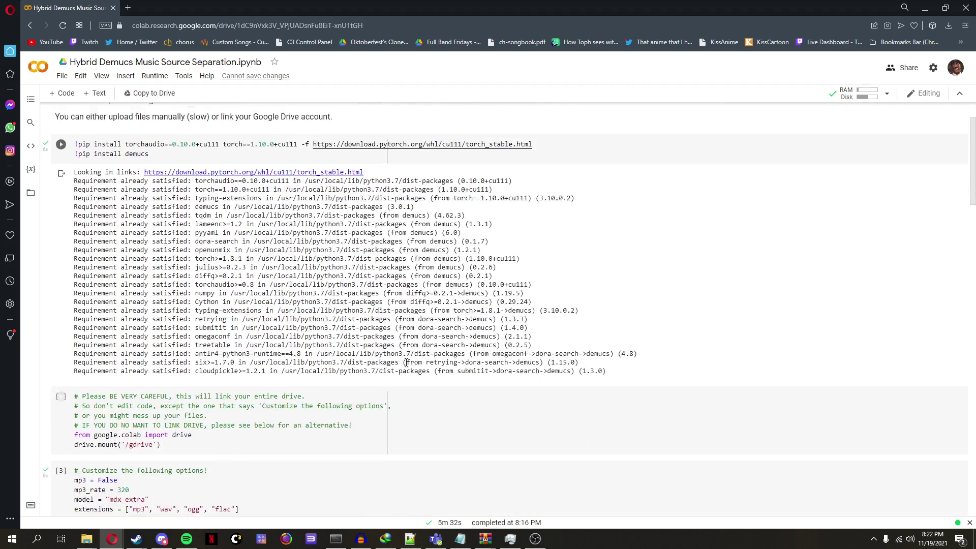
scroll(401, 363, "up", 3)
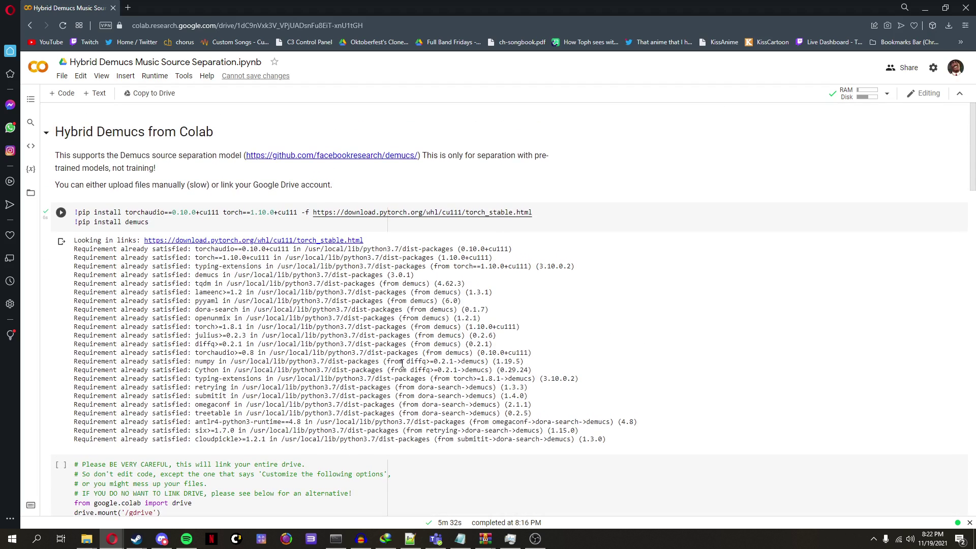
Step: Factory-reset the Colab runtime, confirm with Yes, and reload the page with F5
left_click(155, 77)
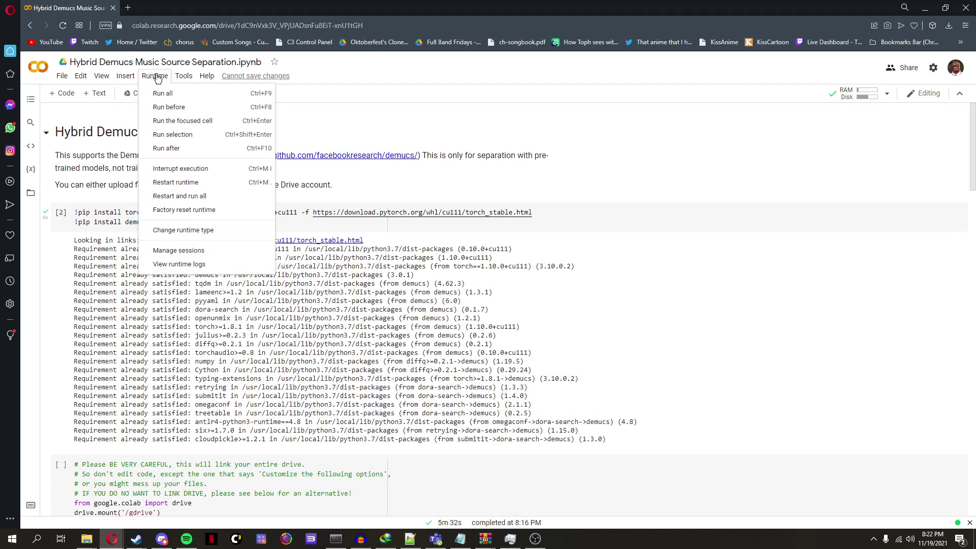
left_click(183, 210)
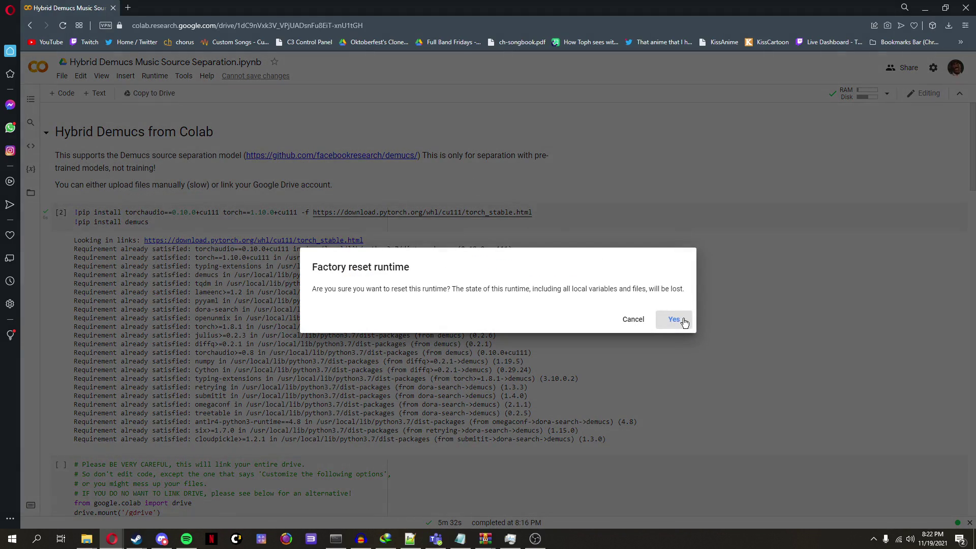
left_click(675, 319)
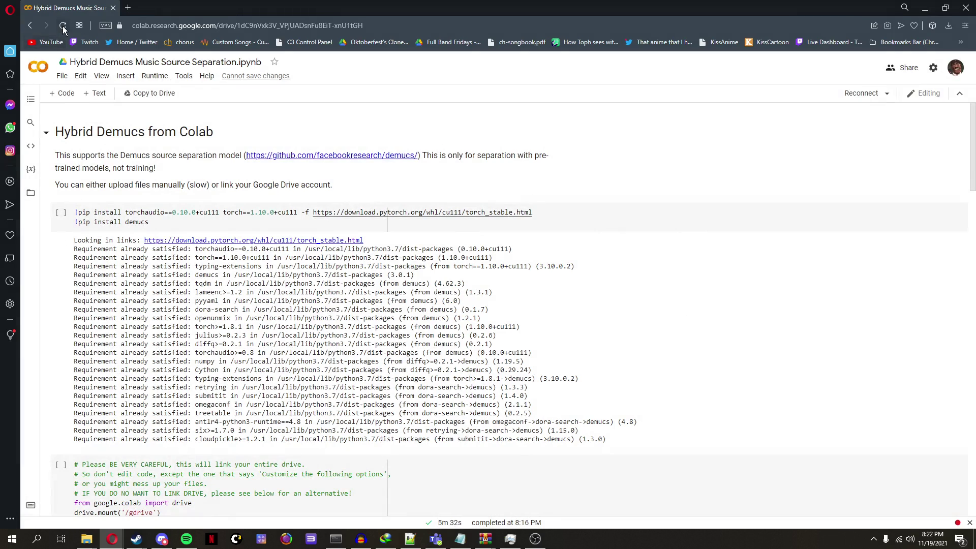
key("F5")
key("Return")
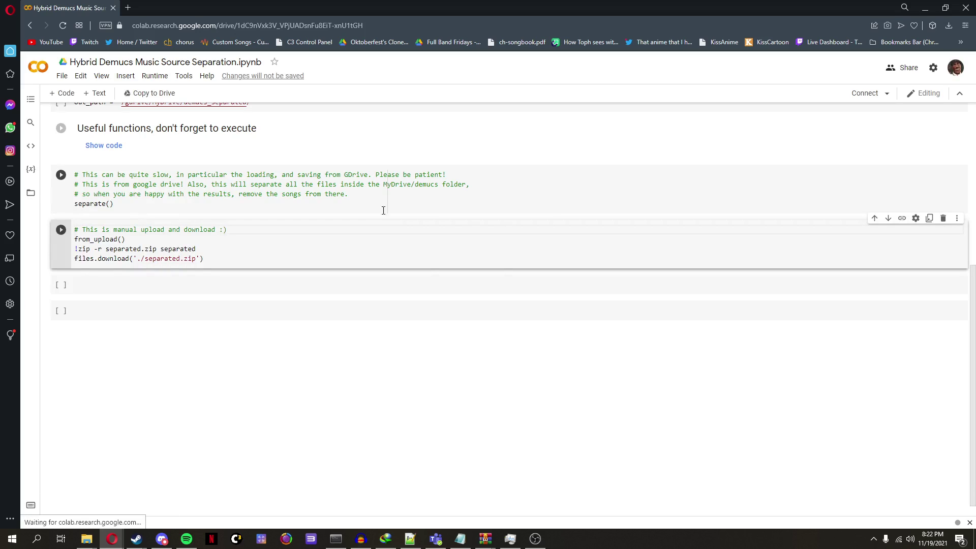
scroll(397, 229, "up", 5)
Step: Rerun the pip install cell on the fresh runtime, choosing Run anyway at the warning
left_click(60, 213)
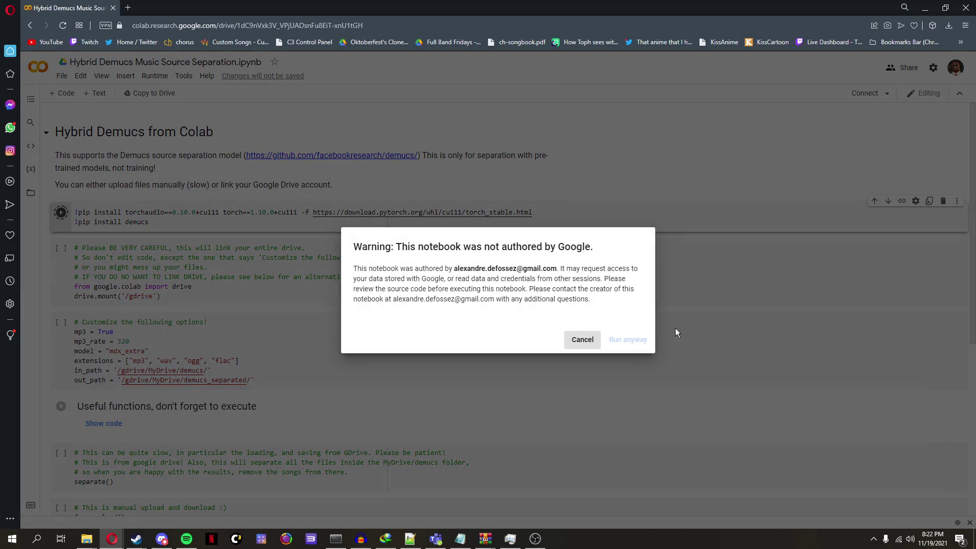
left_click(629, 340)
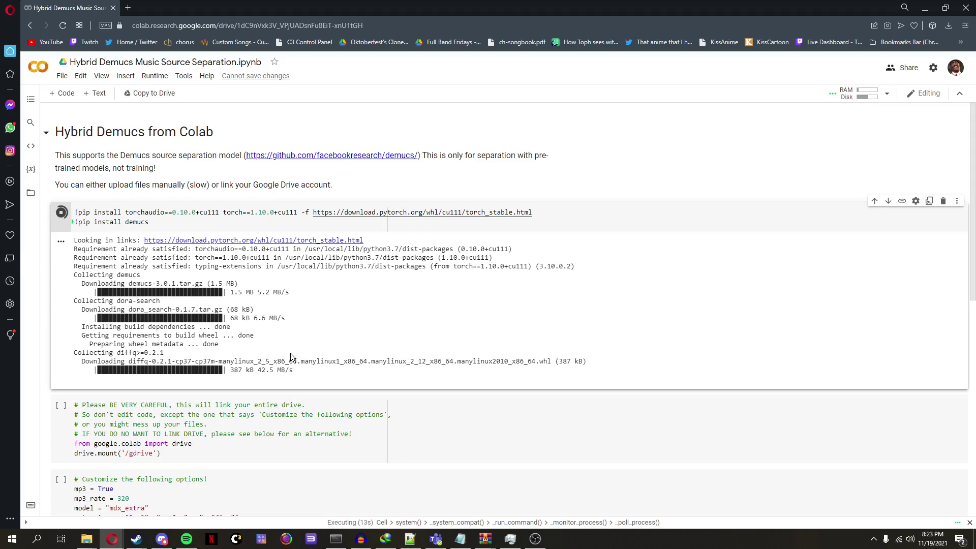
scroll(355, 370, "down", 1)
scroll(357, 360, "down", 2)
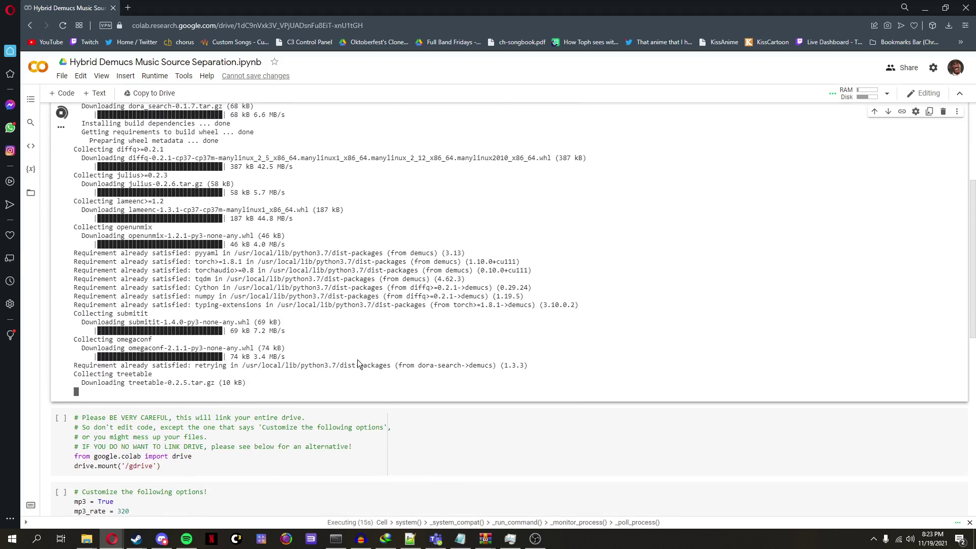
scroll(358, 360, "up", 3)
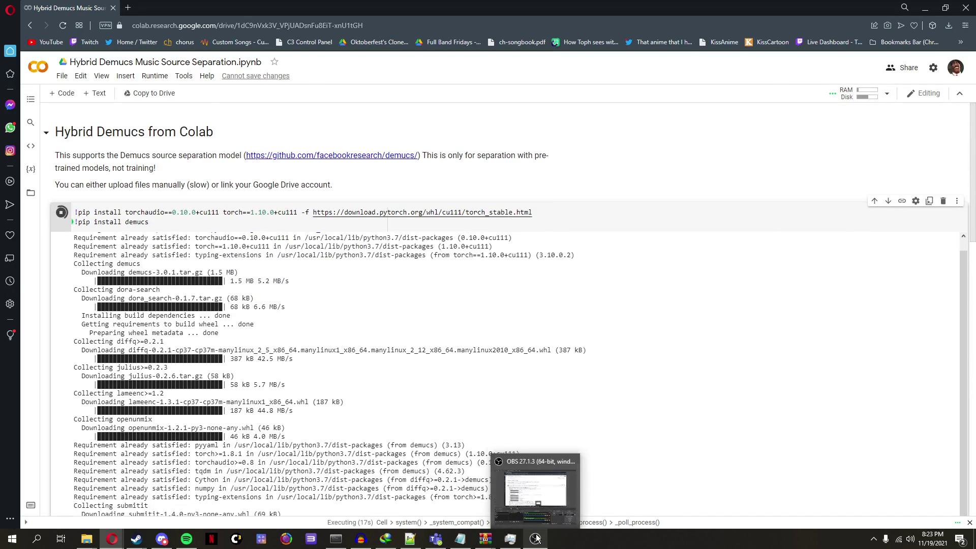